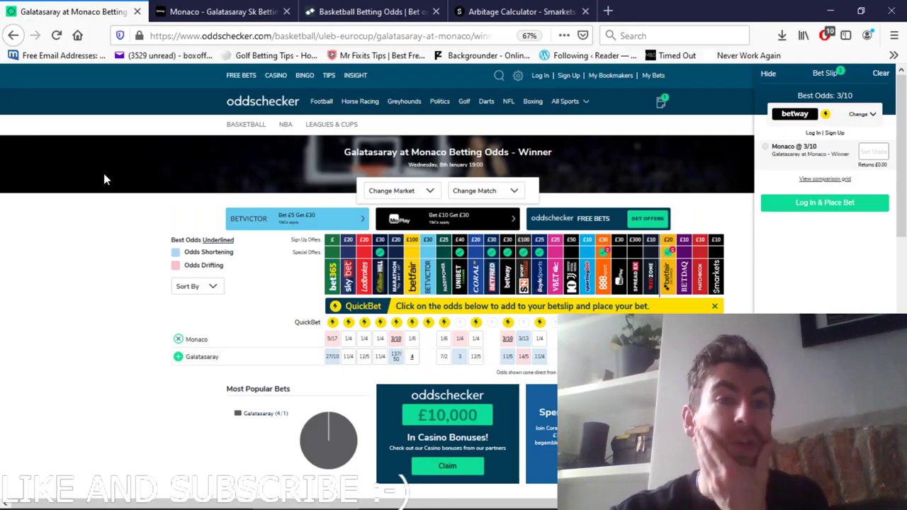
- Review the Betway bet slip: Monaco at 30/100 staked 79.37, returning 103.18
{"action": "left_click", "coordinate": [220, 11]}
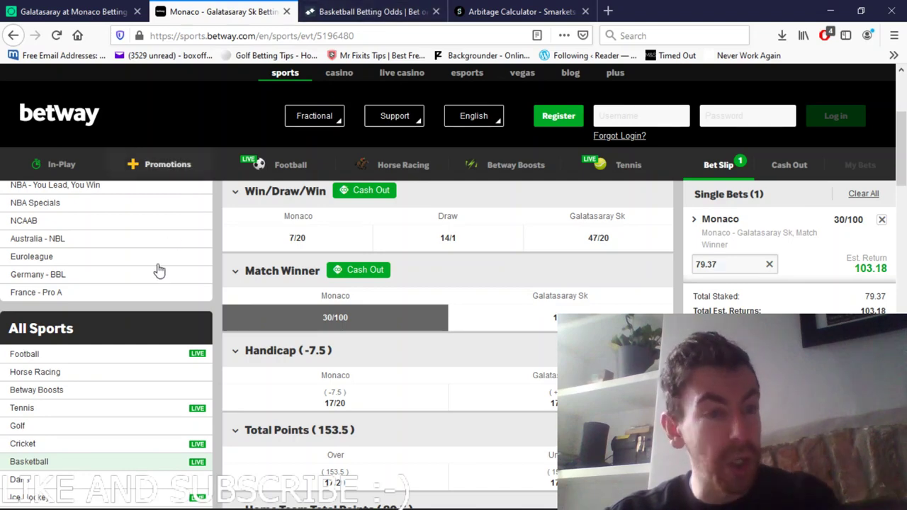
{"action": "scroll", "coordinate": [127, 255], "scroll_direction": "up", "scroll_amount": 3}
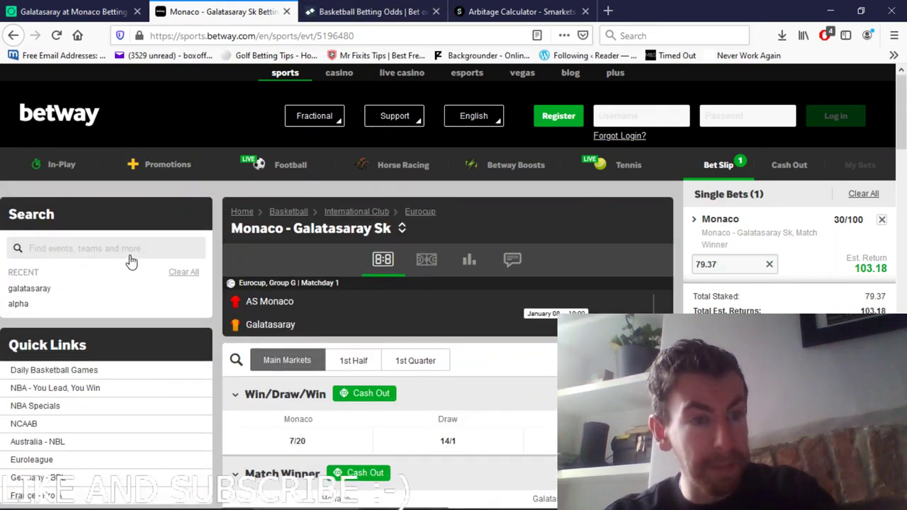
{"action": "scroll", "coordinate": [129, 261], "scroll_direction": "down", "scroll_amount": 2}
{"action": "scroll", "coordinate": [130, 261], "scroll_direction": "up", "scroll_amount": 2}
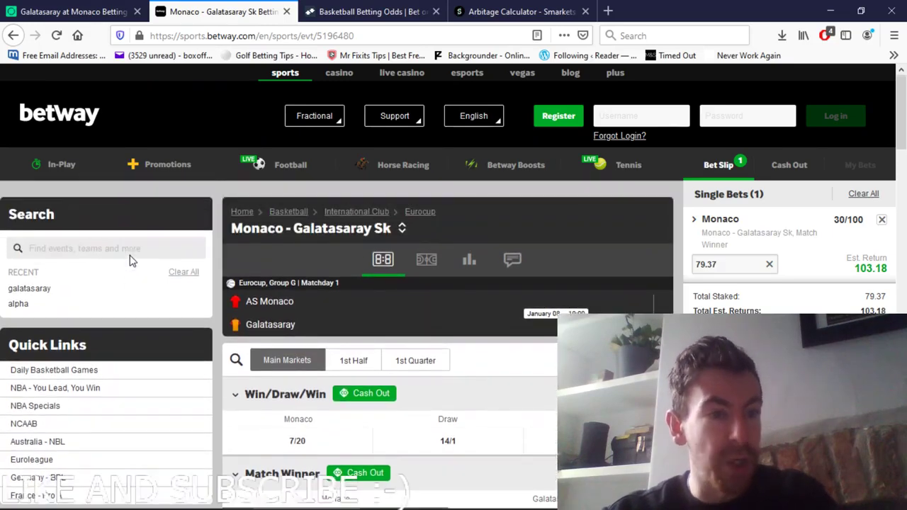
{"action": "scroll", "coordinate": [130, 261], "scroll_direction": "down", "scroll_amount": 4}
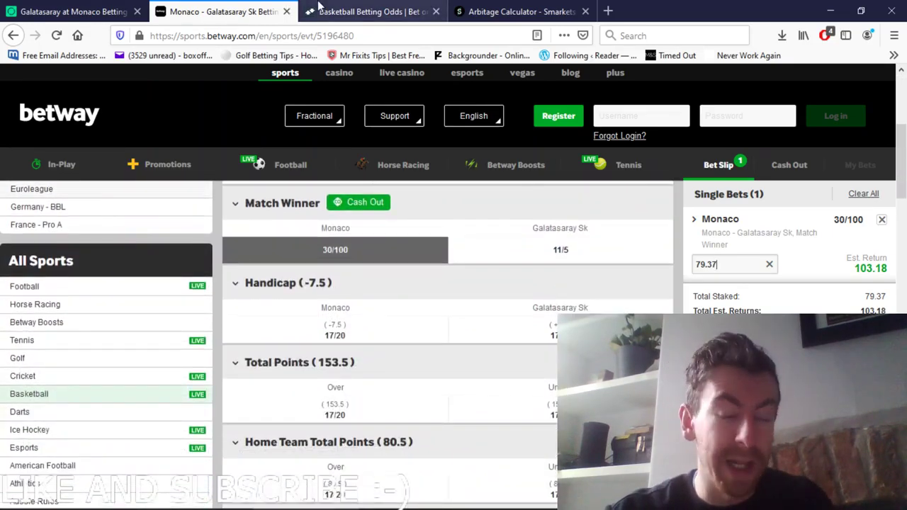
- Check the Betfair Sportsbook betslip for Monaco v Galatasaray: Galatasaray at 4/1 staked 20.63, returning 103.15
{"action": "left_click", "coordinate": [320, 8]}
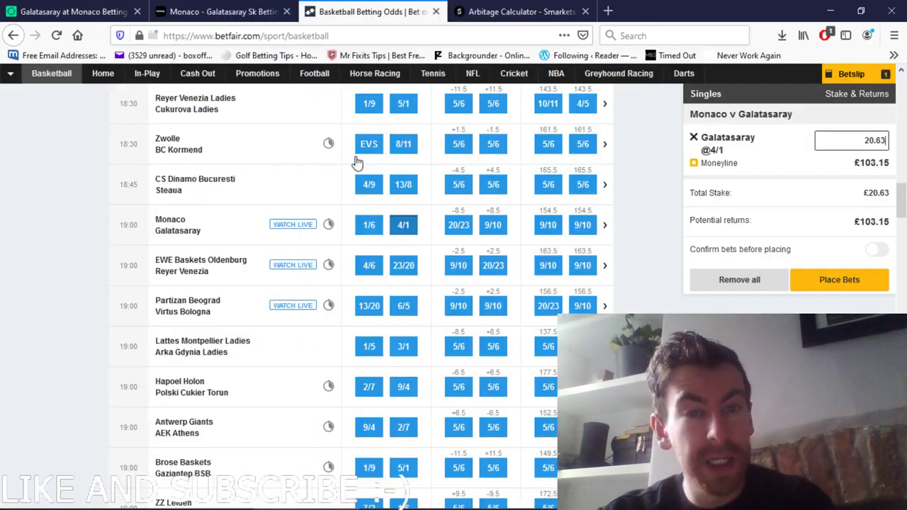
{"action": "scroll", "coordinate": [6, 304], "scroll_direction": "down", "scroll_amount": 1}
{"action": "scroll", "coordinate": [6, 303], "scroll_direction": "up", "scroll_amount": 1}
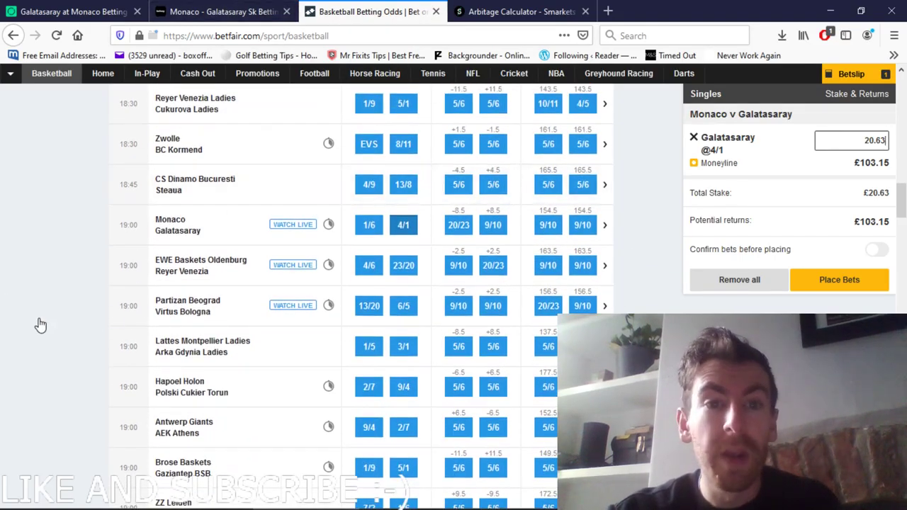
{"action": "left_click", "coordinate": [223, 245]}
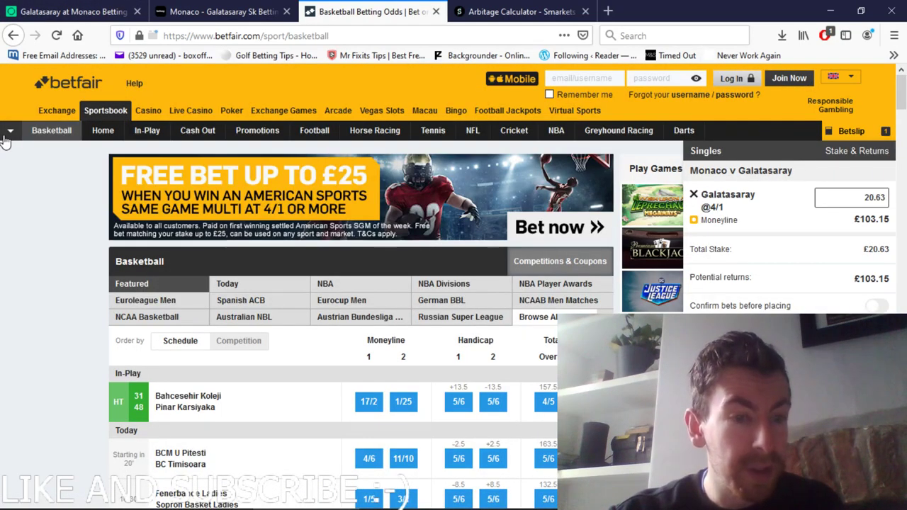
{"action": "scroll", "coordinate": [255, 366], "scroll_direction": "down", "scroll_amount": 10}
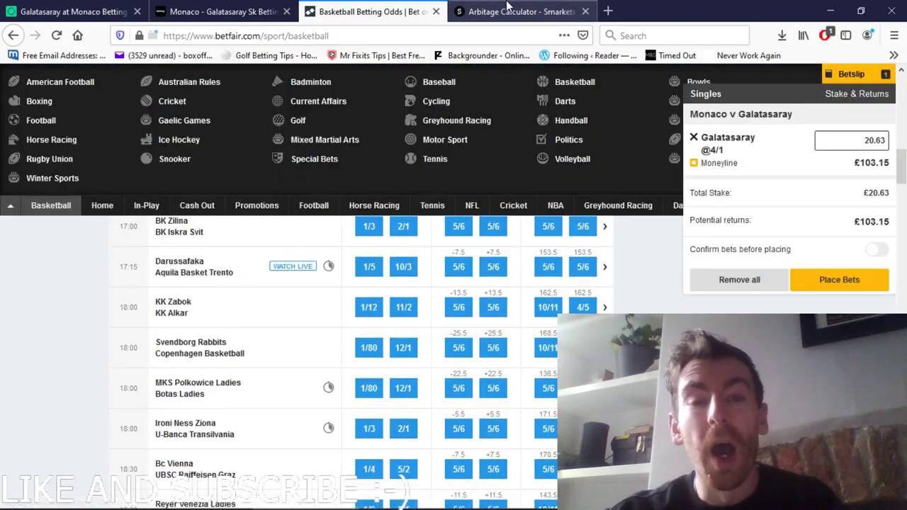
- Clear the Total Stake and both Outcome odds fields in the arbitrage calculator
{"action": "left_click", "coordinate": [506, 10]}
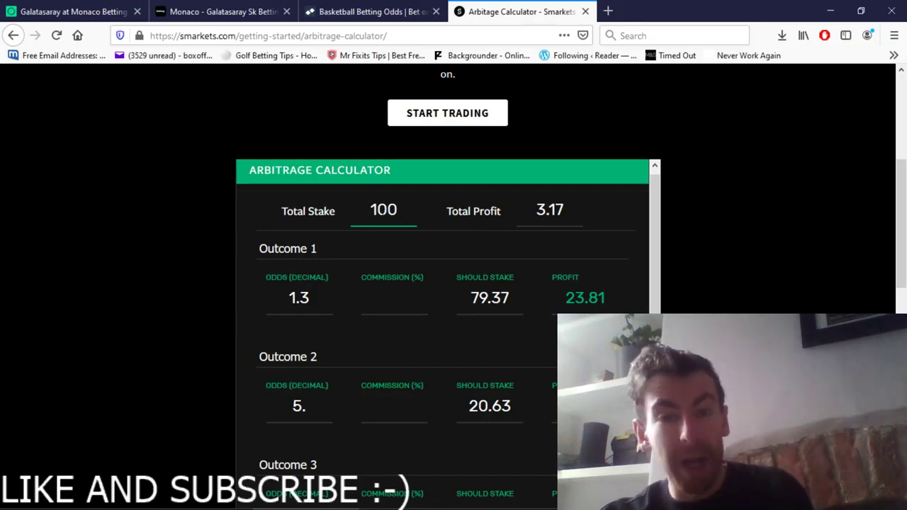
{"action": "double_click", "coordinate": [393, 210]}
{"action": "key", "text": "BackSpace"}
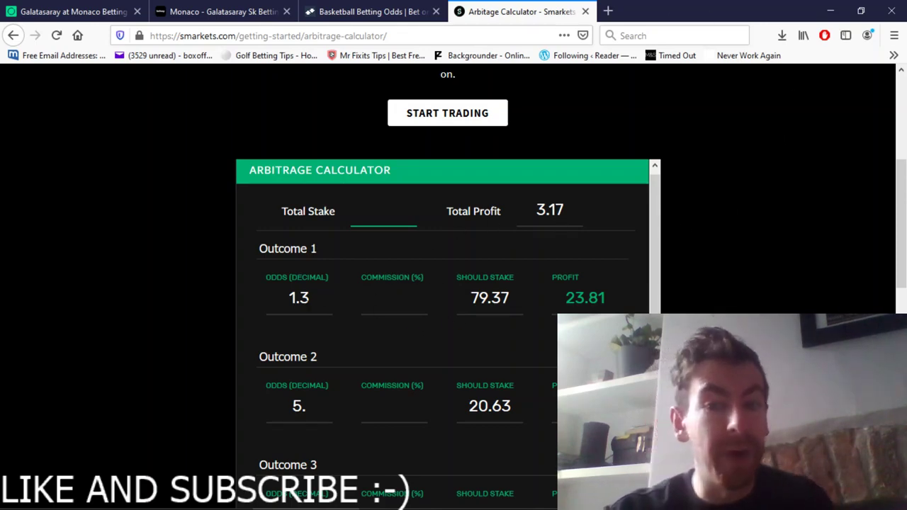
{"action": "left_click_drag", "start_coordinate": [309, 297], "coordinate": [287, 298]}
{"action": "key", "text": "BackSpace"}
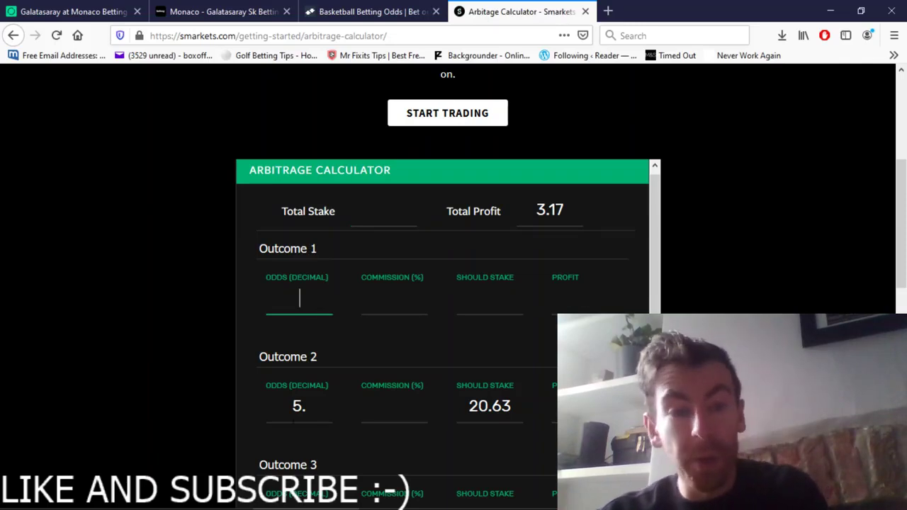
{"action": "left_click", "coordinate": [306, 406]}
{"action": "key", "text": "BackSpace"}
{"action": "key", "text": "BackSpace"}
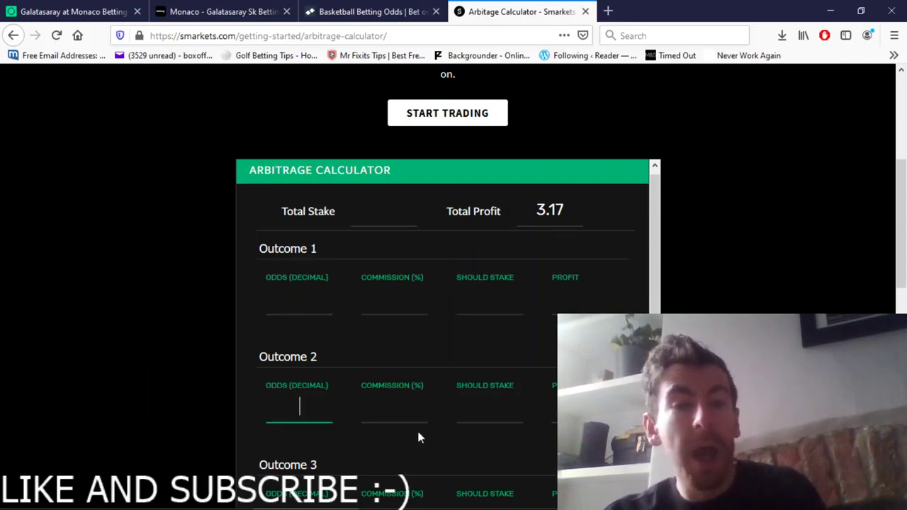
- Enter odds 1.3 and 5.0 with a total stake of 100, giving stakes 79.37 and 20.63
{"action": "left_click", "coordinate": [300, 298]}
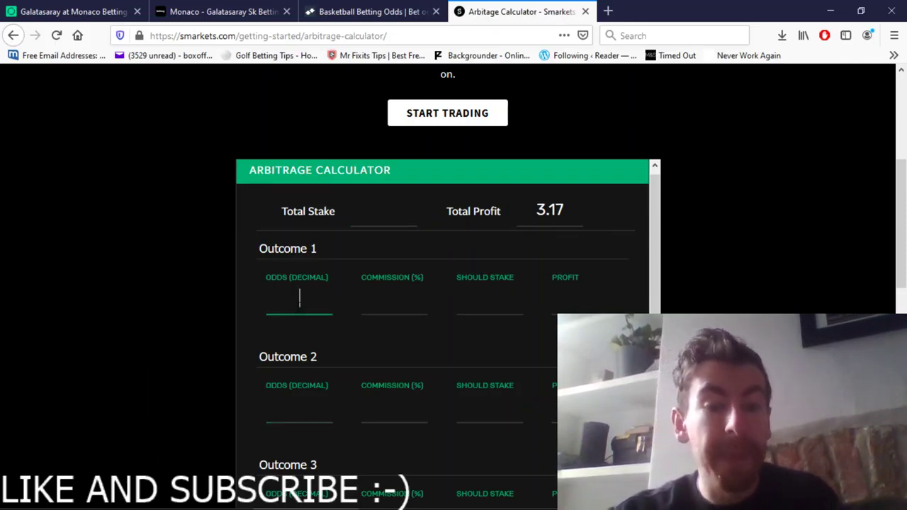
{"action": "type", "text": "1.3"}
{"action": "left_click", "coordinate": [299, 415]}
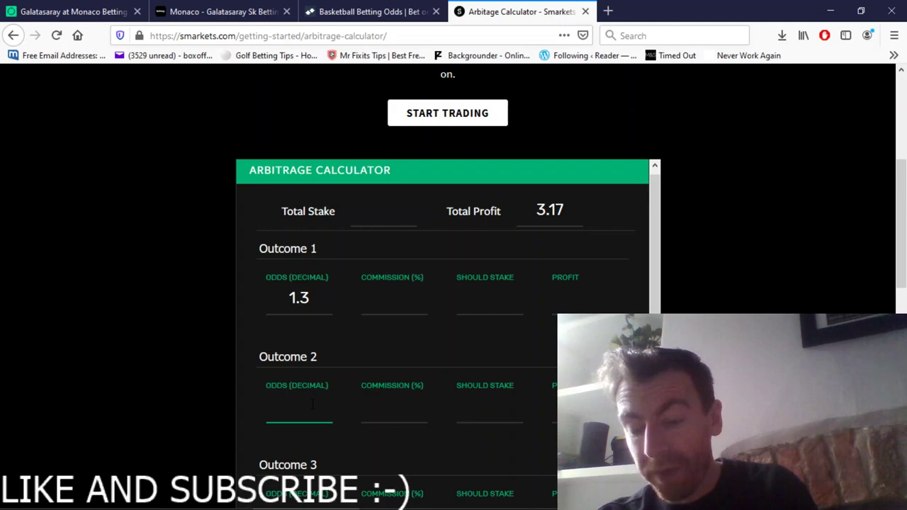
{"action": "type", "text": "5."}
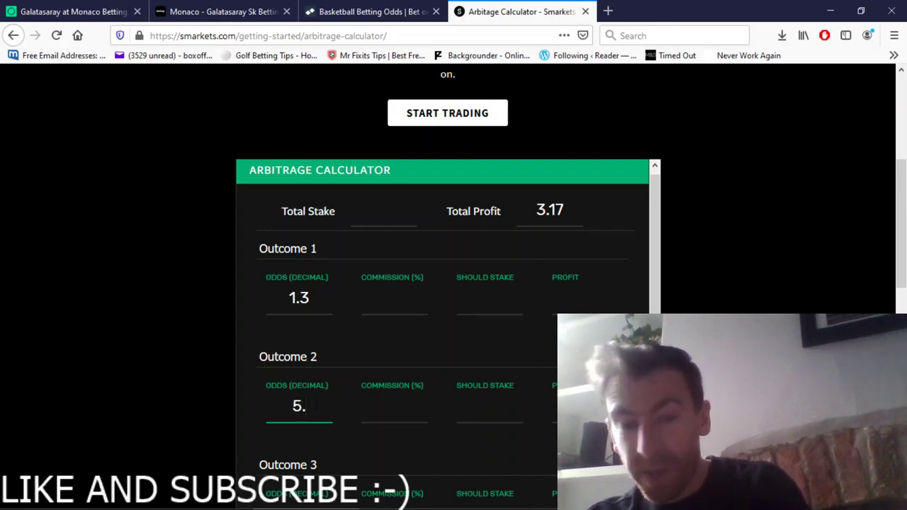
{"action": "type", "text": "0"}
{"action": "left_click", "coordinate": [384, 211]}
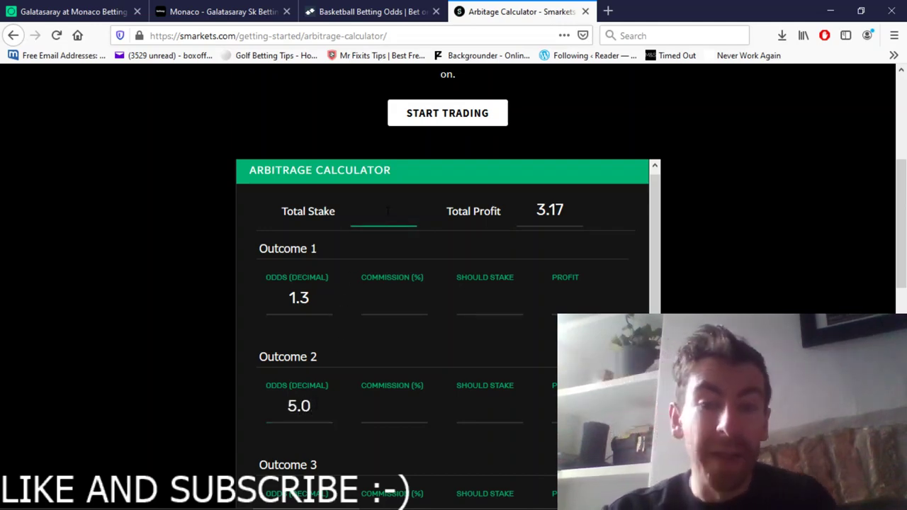
{"action": "type", "text": "100"}
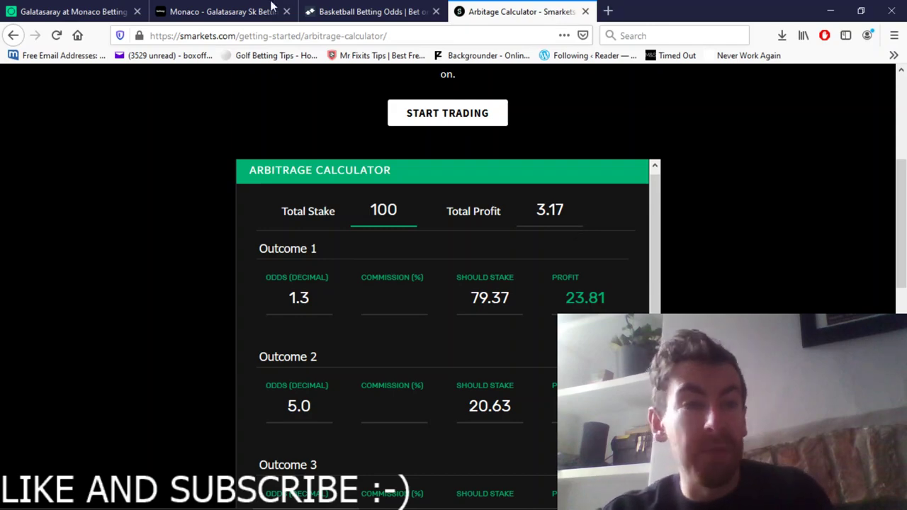
- Confirm the Betway Monaco stake of 79.37 against Betfair's 20.63 slip and the calculator split
{"action": "left_click", "coordinate": [270, 10]}
{"action": "scroll", "coordinate": [446, 298], "scroll_direction": "up", "scroll_amount": 4}
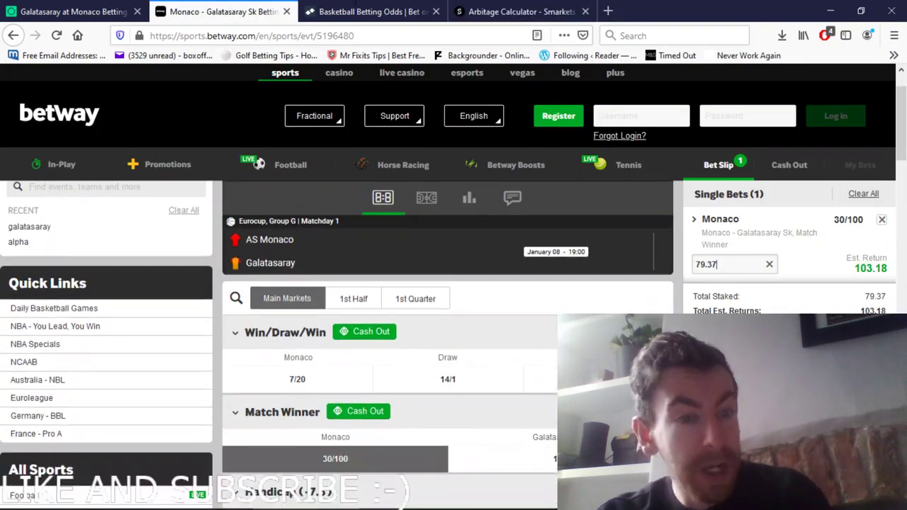
{"action": "left_click", "coordinate": [335, 7]}
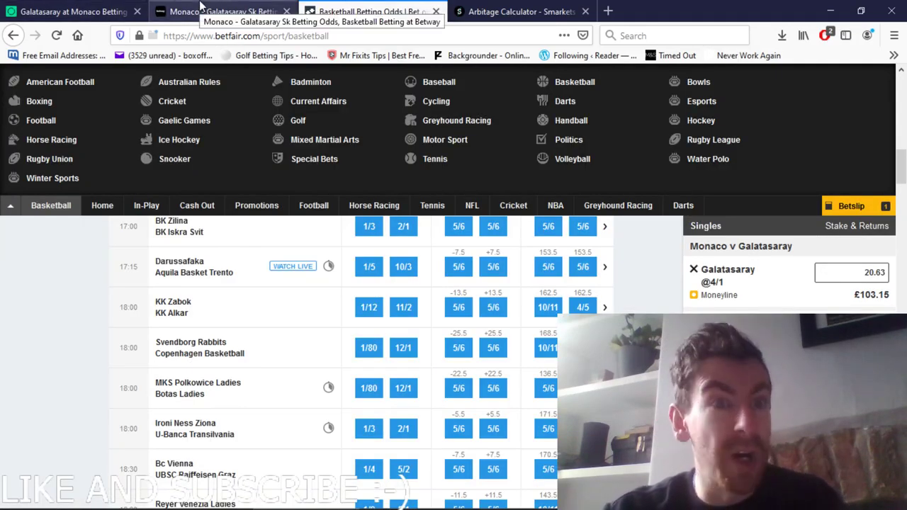
{"action": "left_click", "coordinate": [201, 5]}
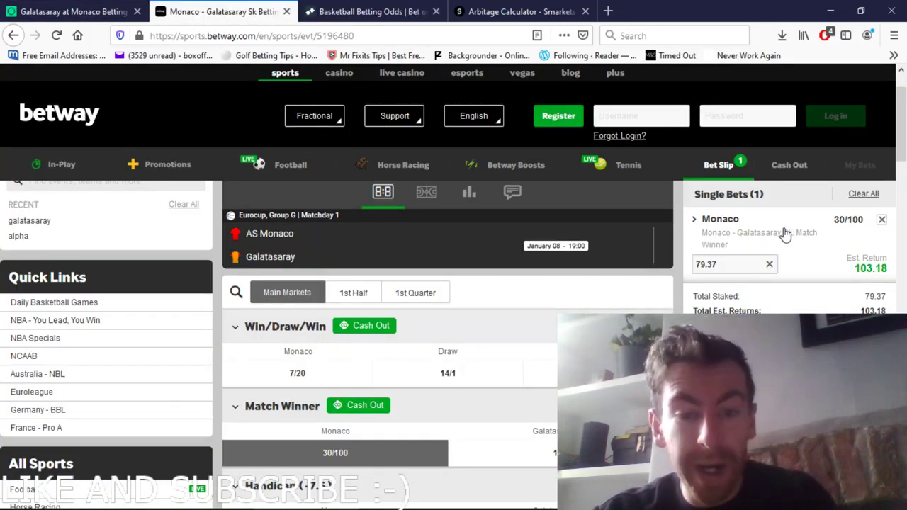
{"action": "left_click", "coordinate": [704, 262]}
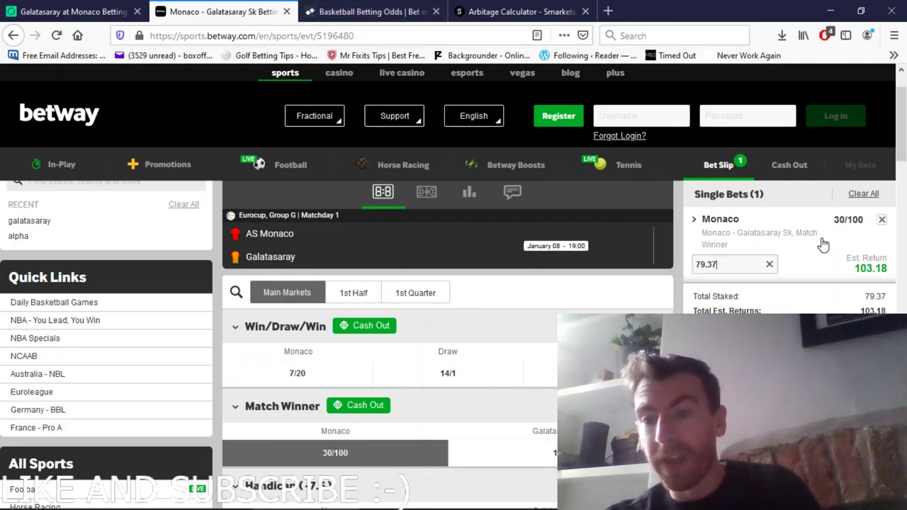
{"action": "left_click", "coordinate": [383, 11]}
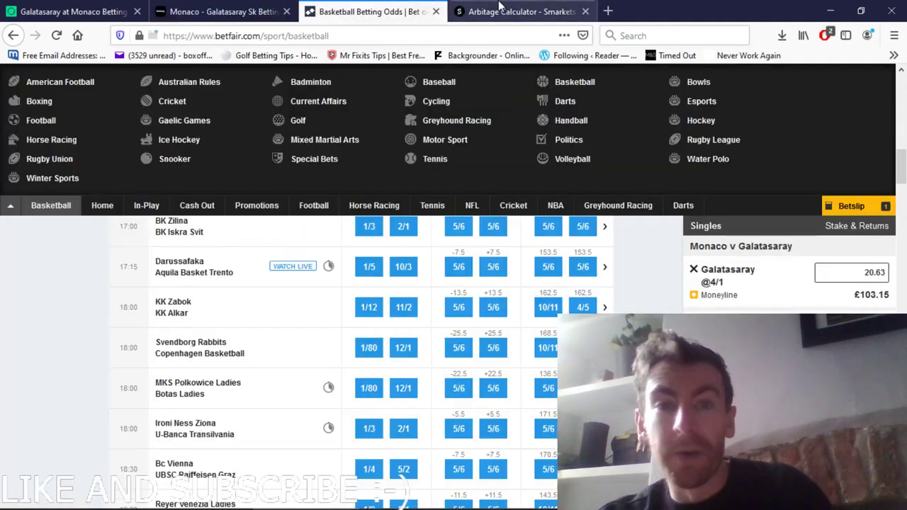
{"action": "left_click", "coordinate": [522, 12]}
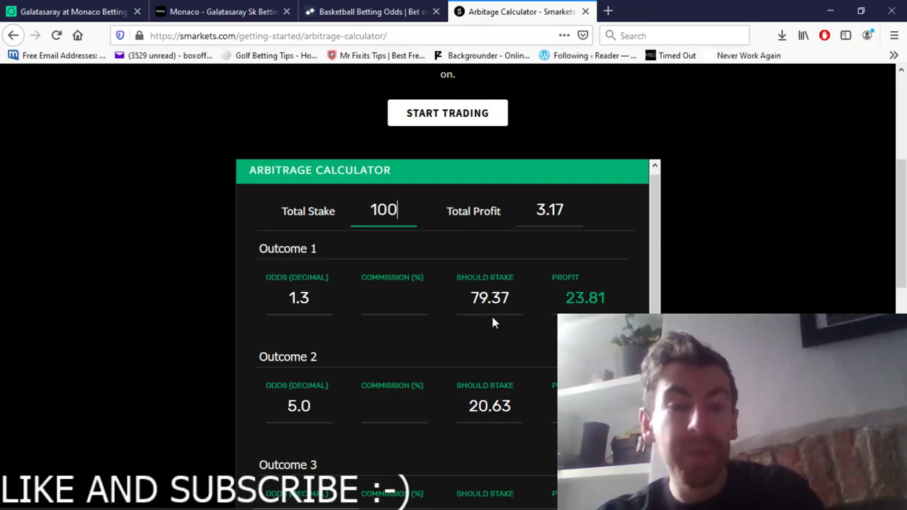
{"action": "left_click", "coordinate": [242, 8]}
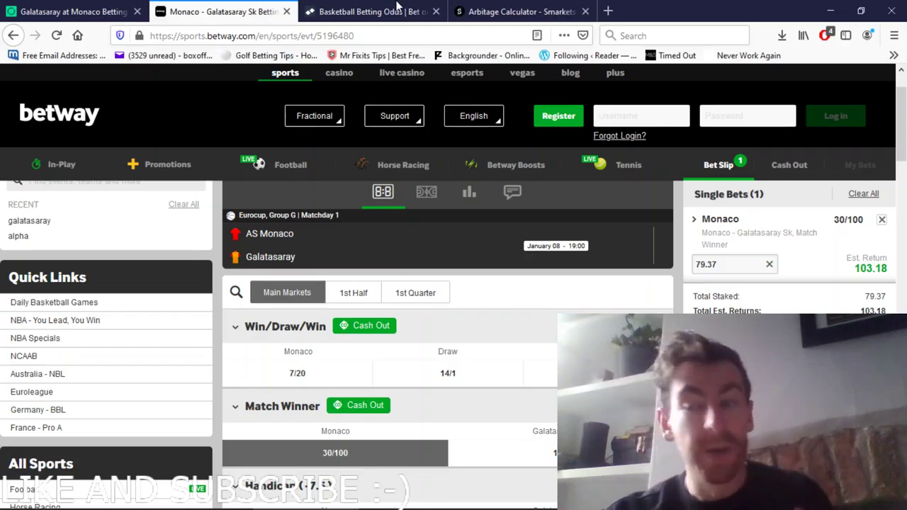
{"action": "left_click", "coordinate": [373, 11]}
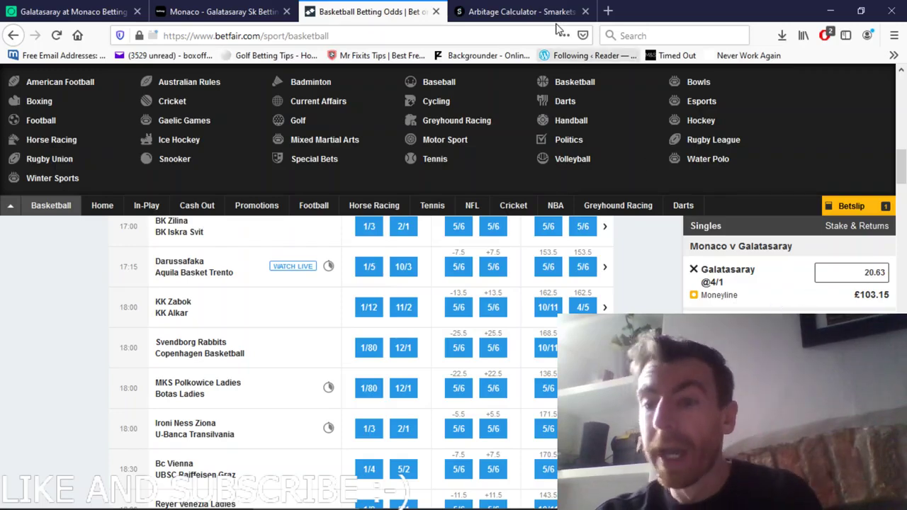
{"action": "left_click", "coordinate": [521, 11]}
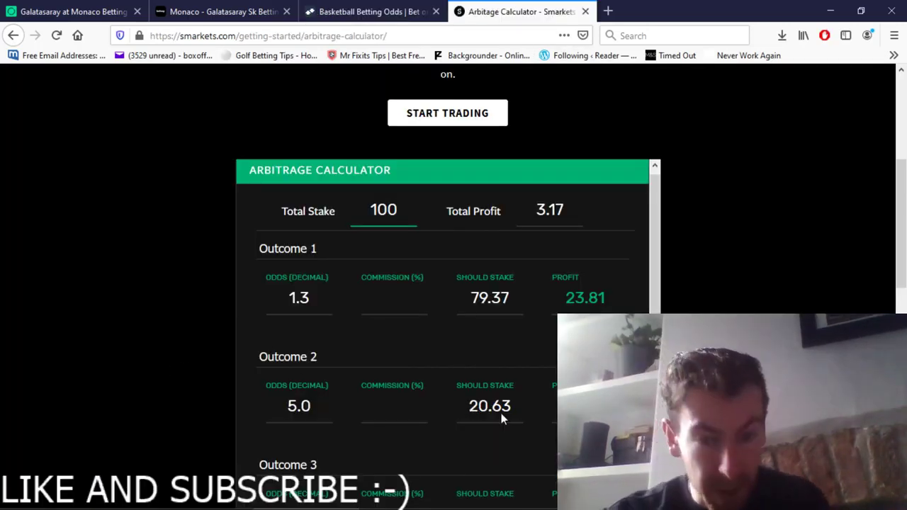
- Cross-check Betway's 79.37 Monaco and Betfair's 20.63 Galatasaray slips against the calculator's 79.37/20.63 split
{"action": "left_click", "coordinate": [374, 11]}
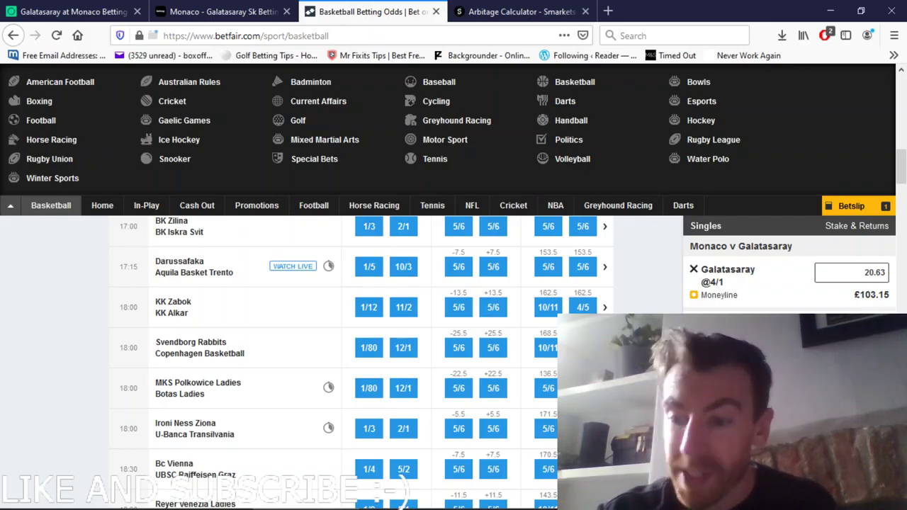
{"action": "left_click", "coordinate": [219, 11]}
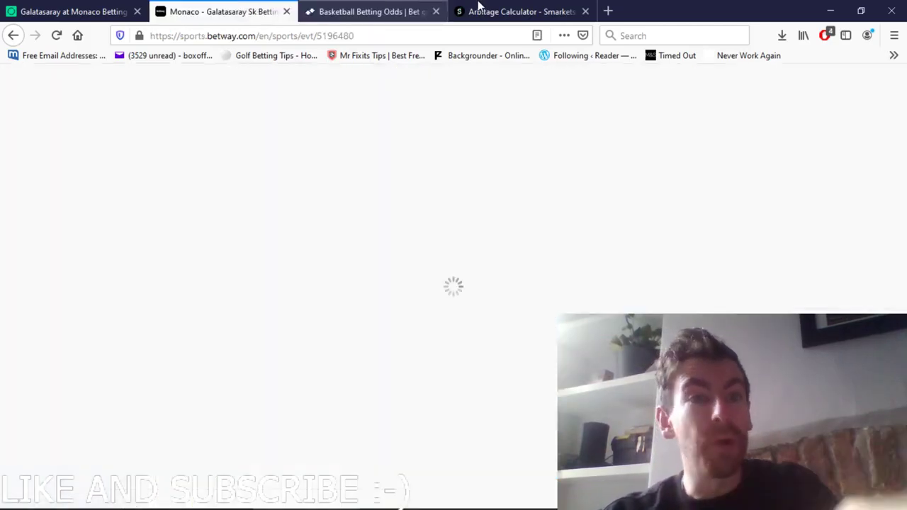
{"action": "left_click", "coordinate": [479, 7]}
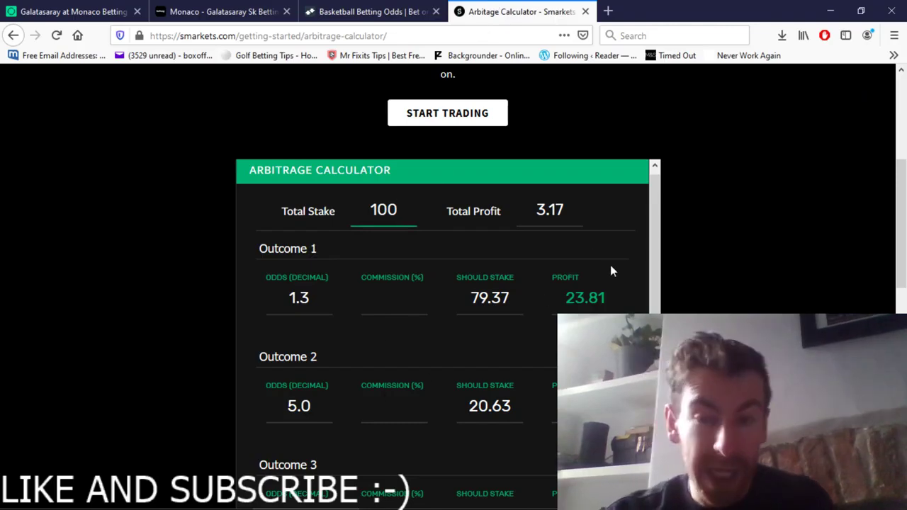
{"action": "left_click", "coordinate": [369, 11]}
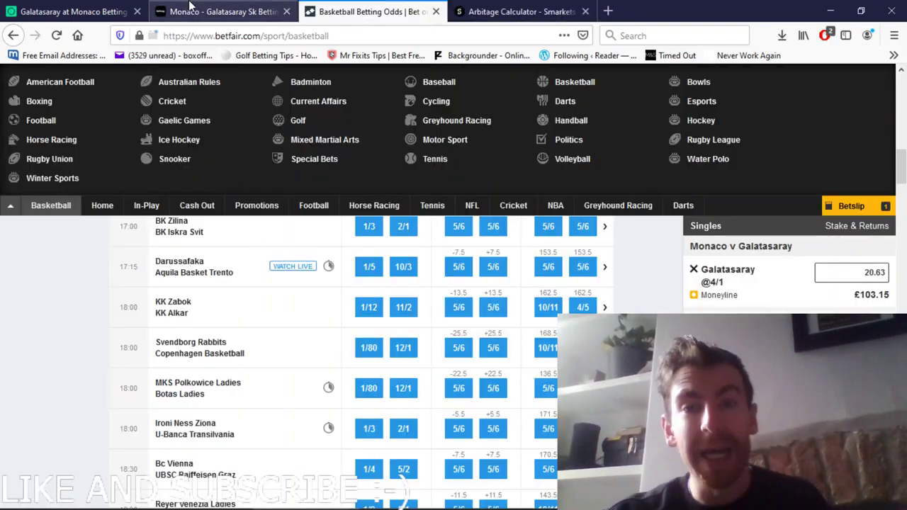
{"action": "left_click", "coordinate": [190, 7]}
{"action": "left_click", "coordinate": [368, 12]}
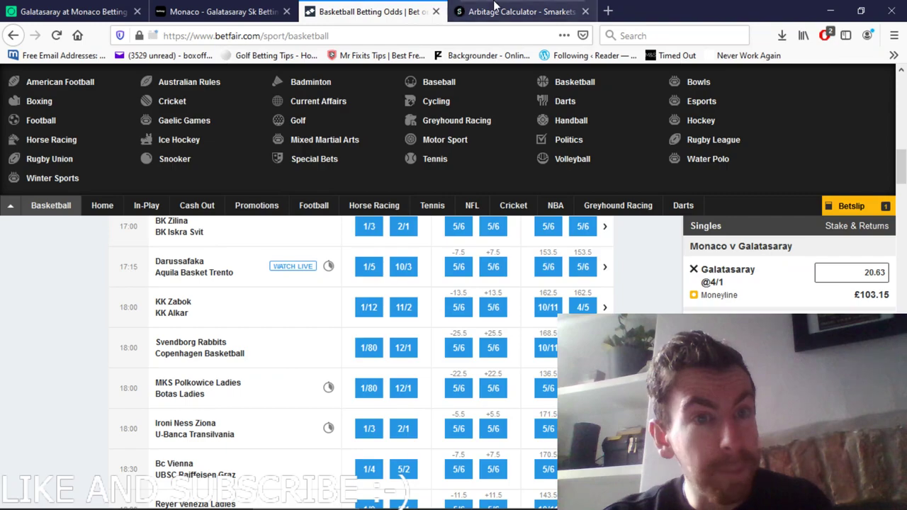
{"action": "left_click", "coordinate": [494, 6]}
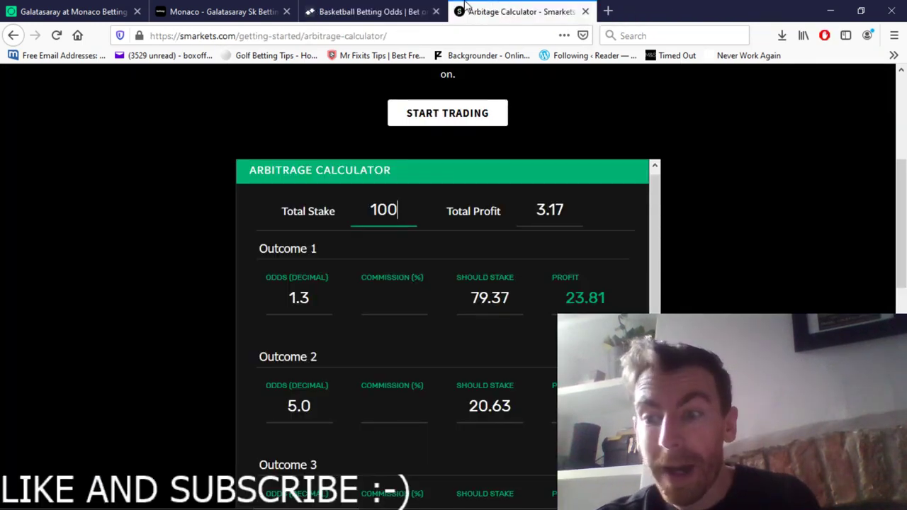
{"action": "left_click", "coordinate": [367, 6]}
{"action": "left_click", "coordinate": [220, 12]}
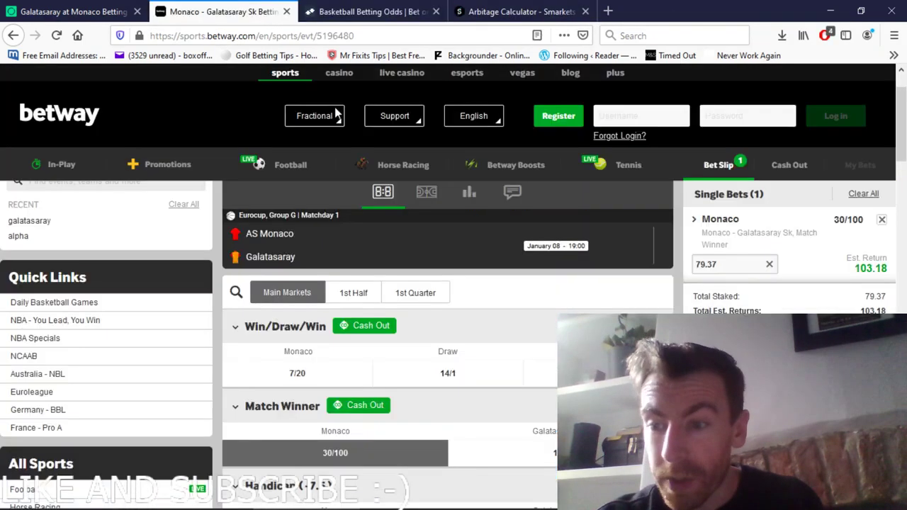
{"action": "left_click", "coordinate": [513, 8]}
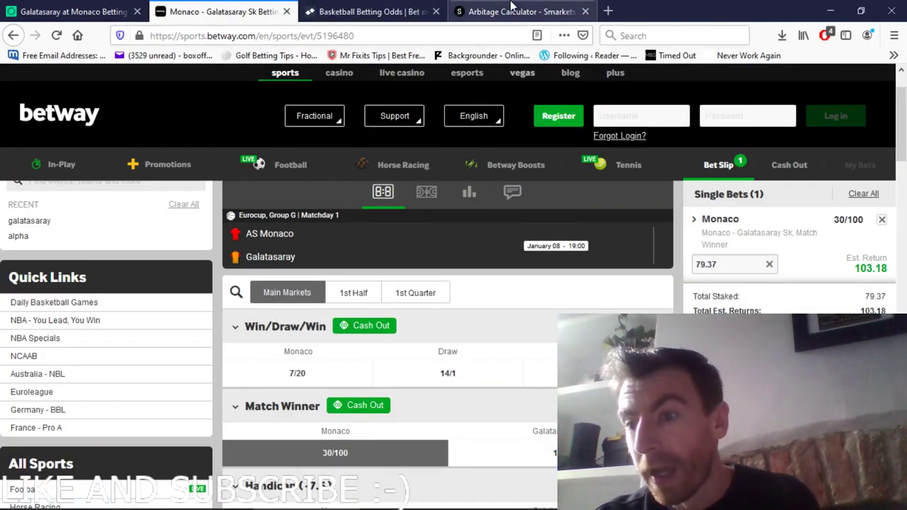